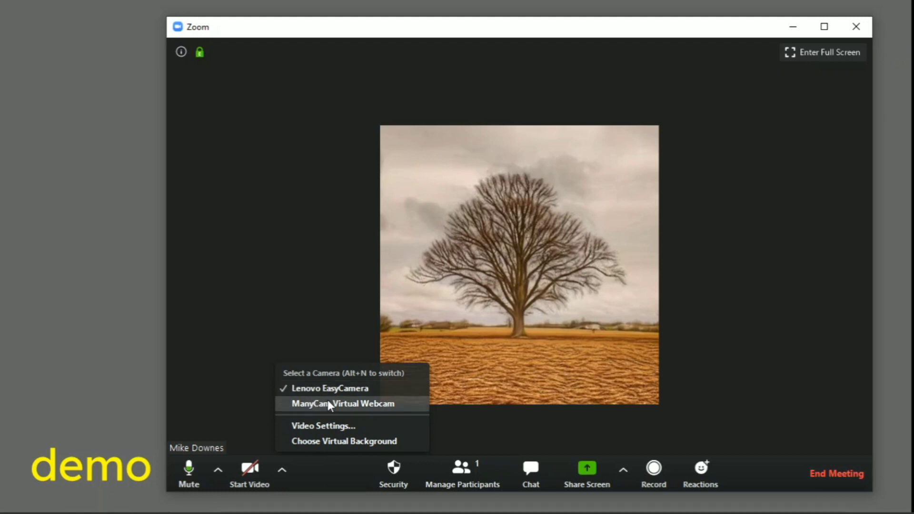
Set ManyCam Virtual Webcam as the meeting's camera and start the video.
left_click(327, 404)
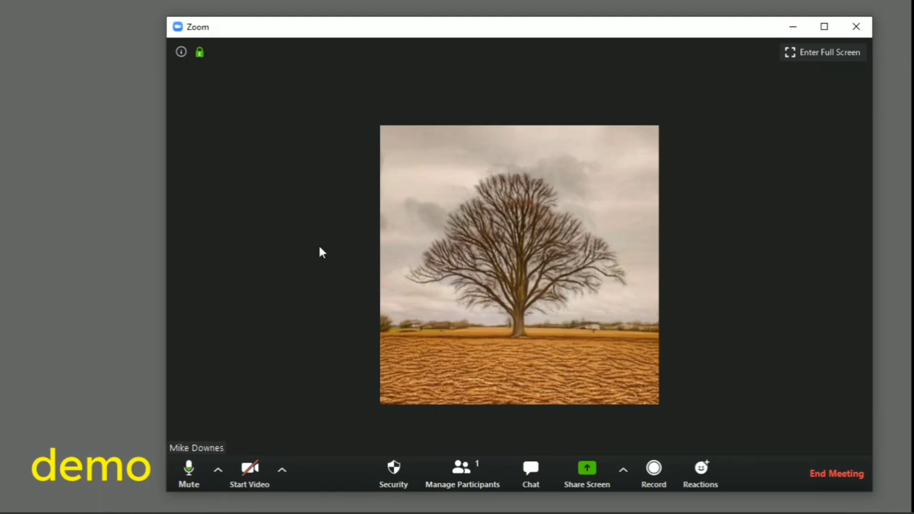
left_click(281, 470)
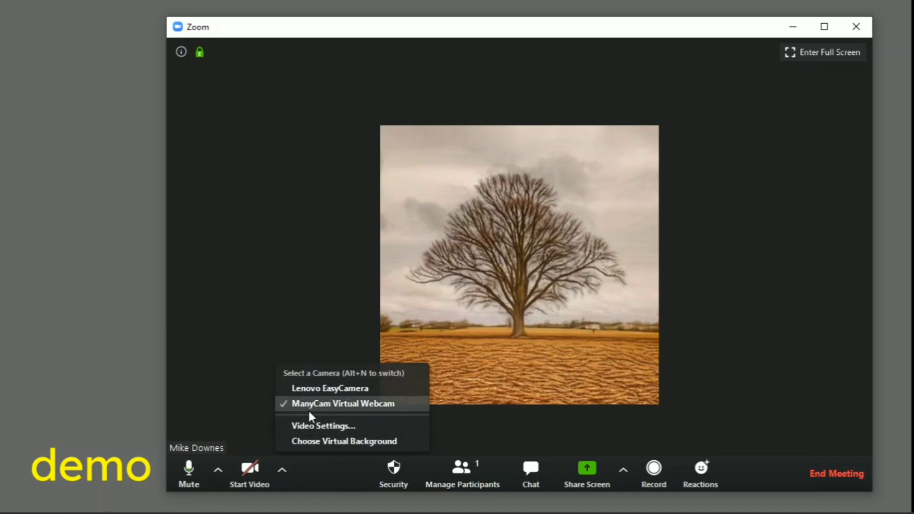
left_click(302, 303)
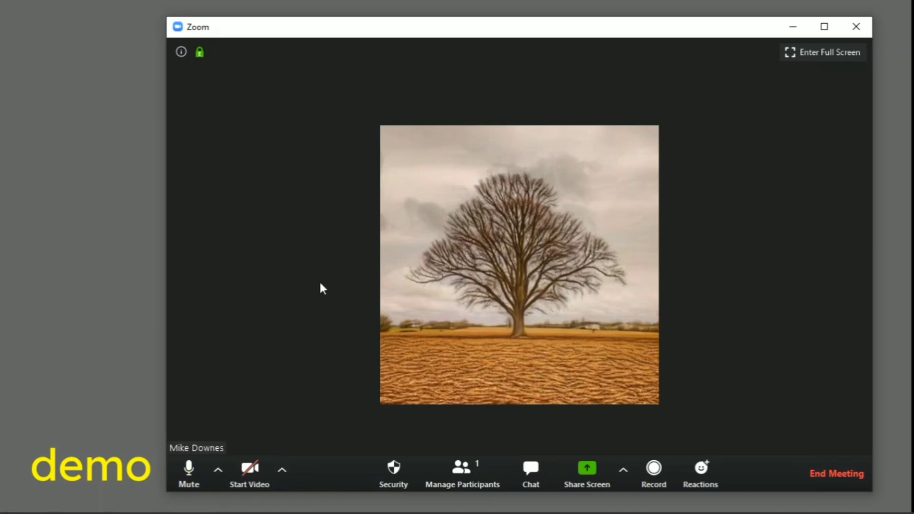
left_click(251, 469)
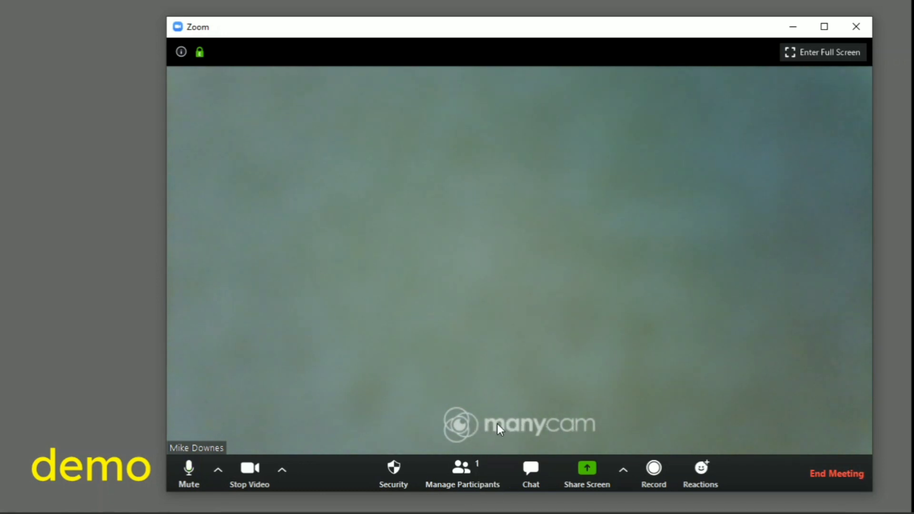
Minimize the Zoom meeting and switch to ManyCam, enlarging its window and moving the floating meeting thumbnail clear of the presets list.
left_click(793, 27)
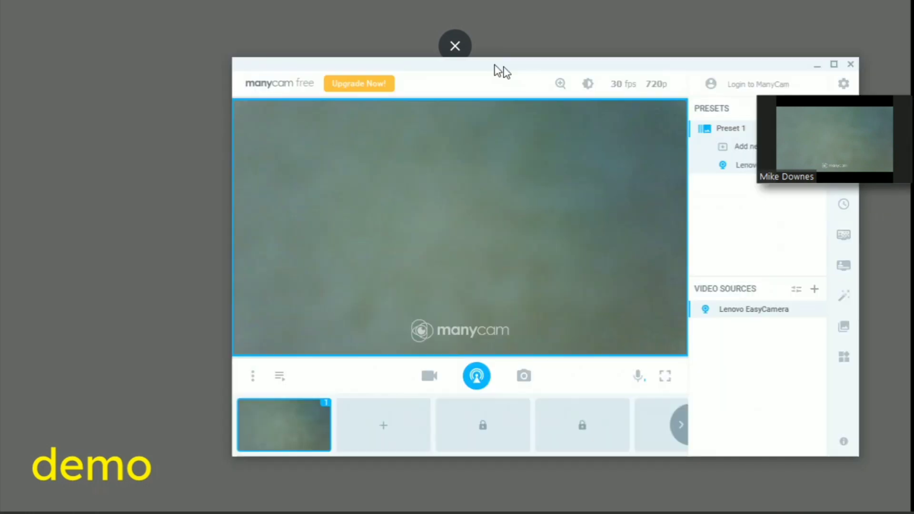
left_click_drag(500, 68, 292, 19)
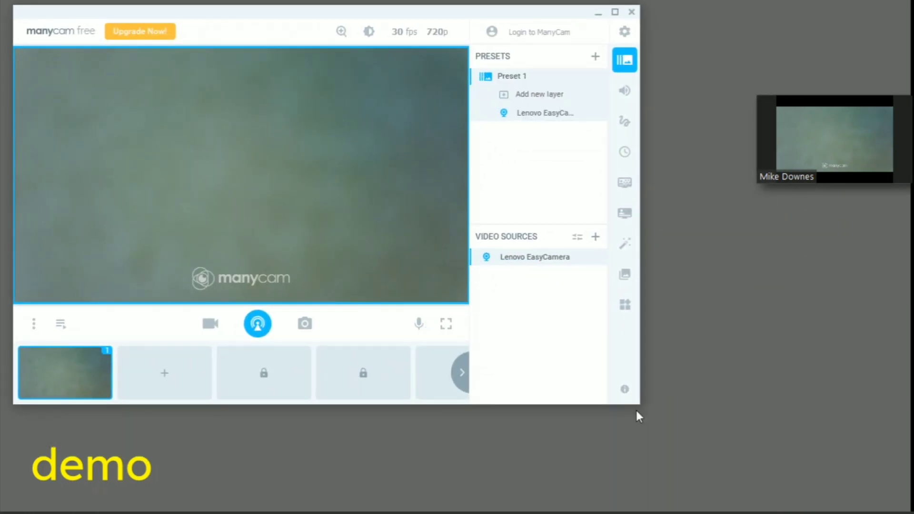
left_click_drag(640, 405, 907, 506)
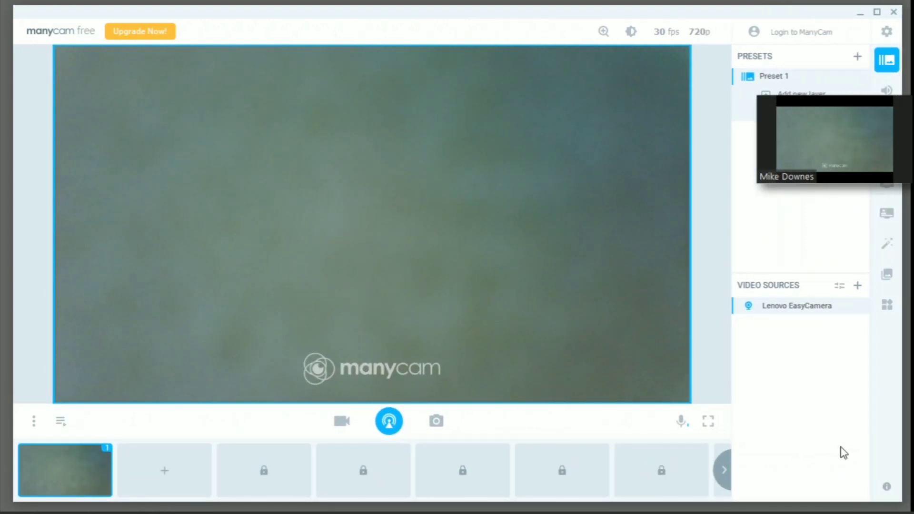
mouse_move(829, 135)
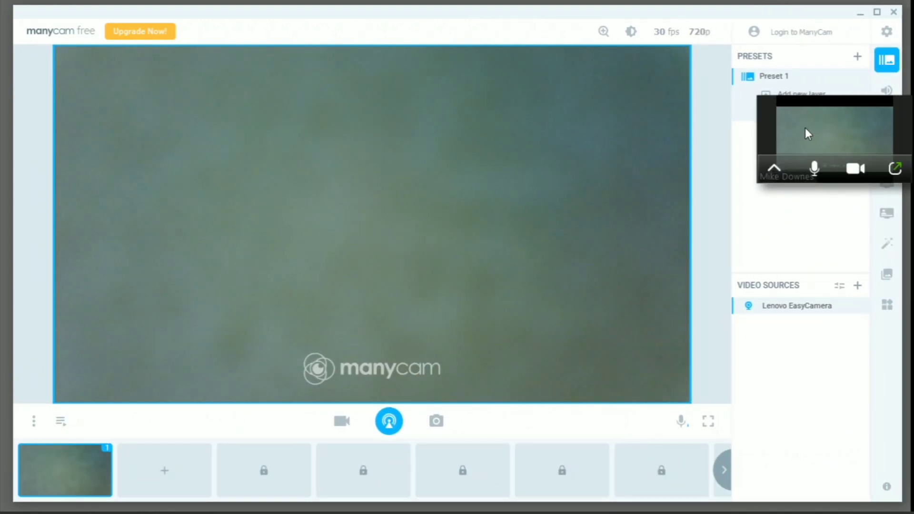
left_click_drag(813, 127, 62, 128)
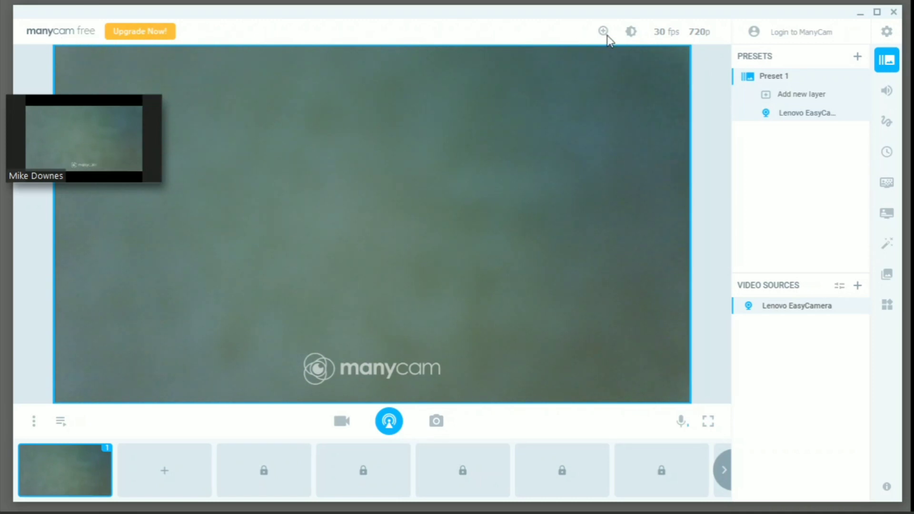
Look through the zoom, color adjustment, frame rate and resolution options, plus the general settings.
mouse_move(604, 36)
left_click_drag(574, 87, 549, 89)
mouse_move(632, 31)
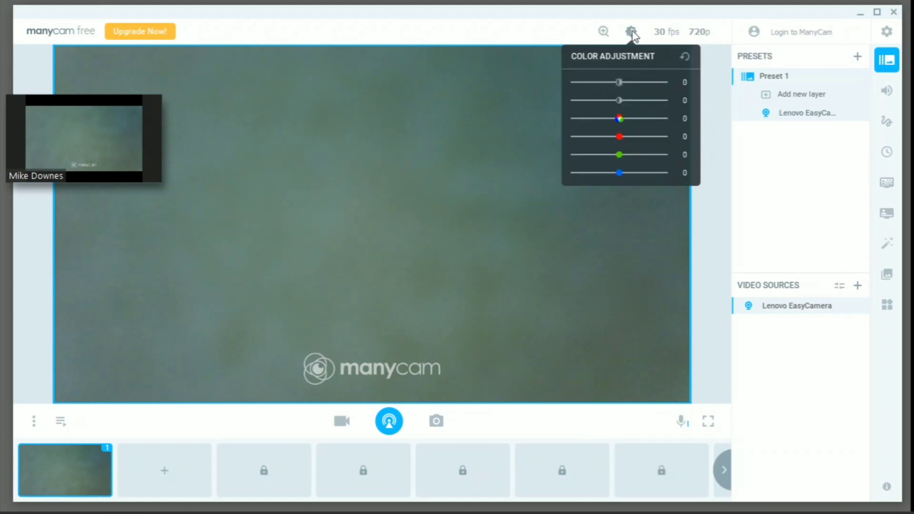
mouse_move(662, 31)
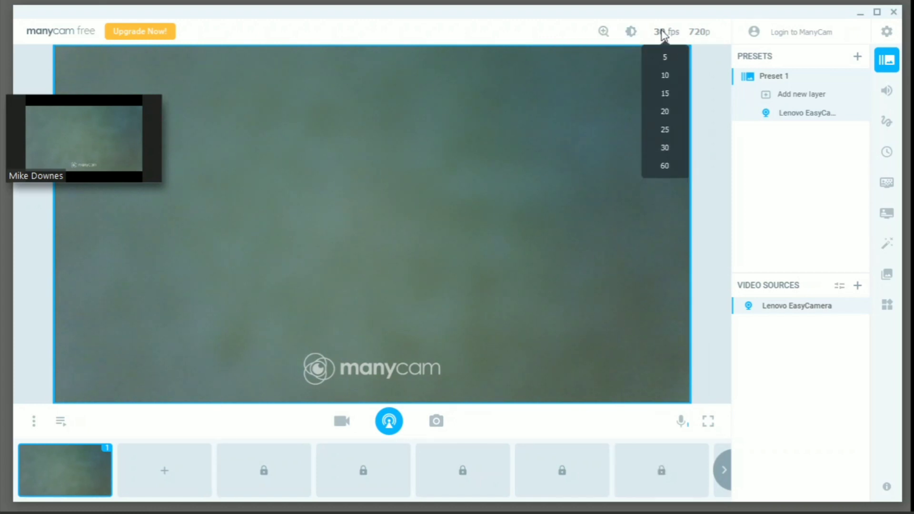
mouse_move(707, 34)
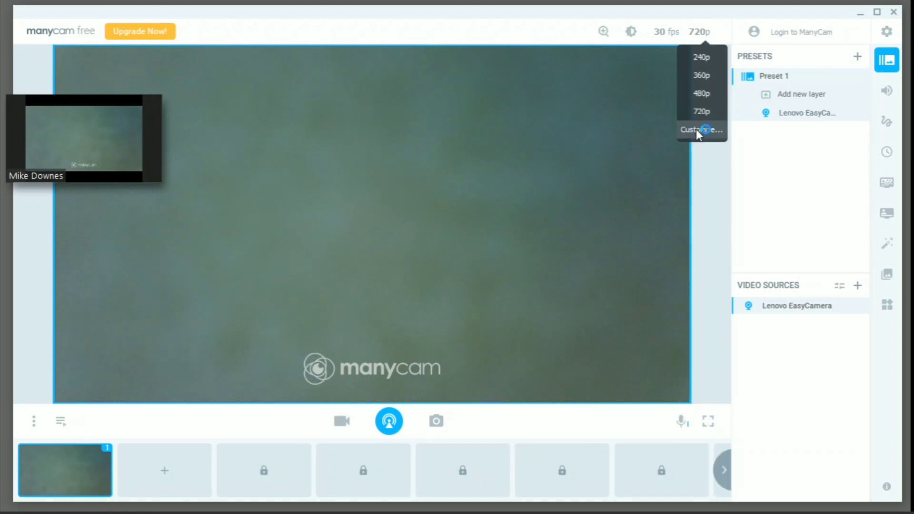
left_click(888, 31)
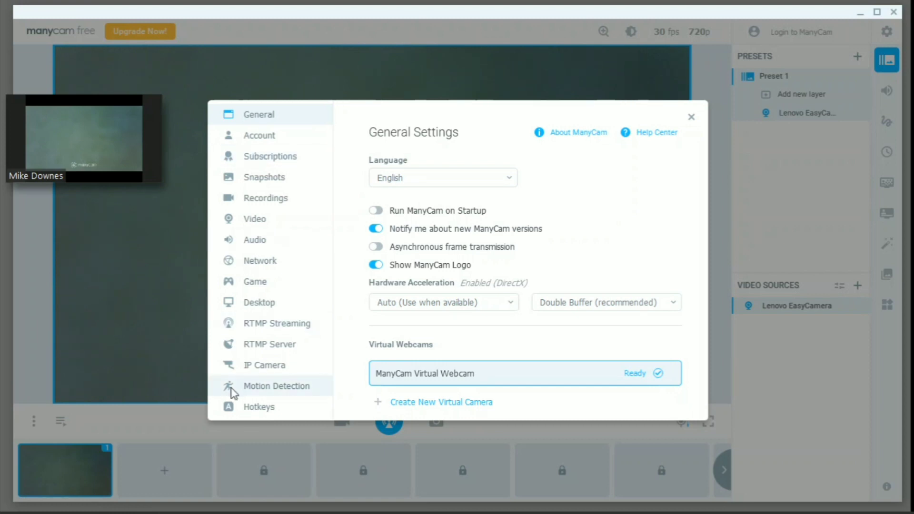
left_click(691, 117)
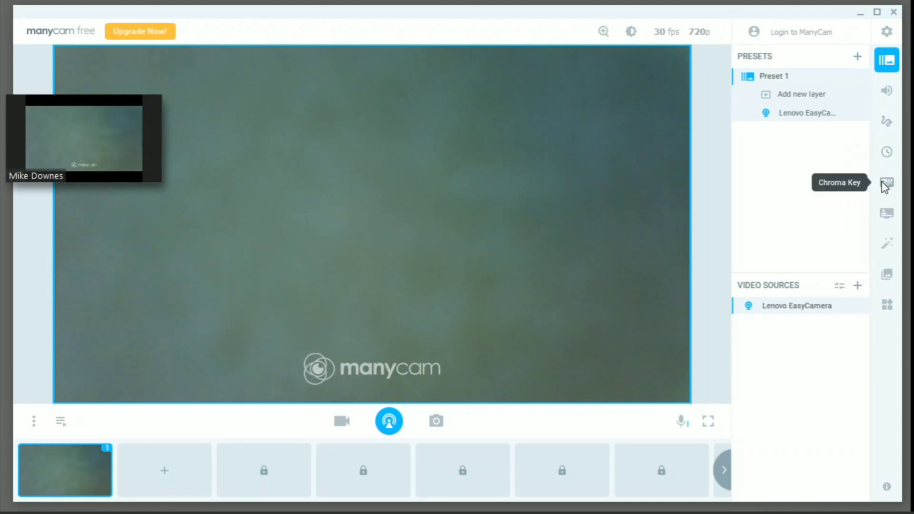
Try Lower Third 1 on the live video, check it in the meeting thumbnail, and turn it off again.
left_click(887, 215)
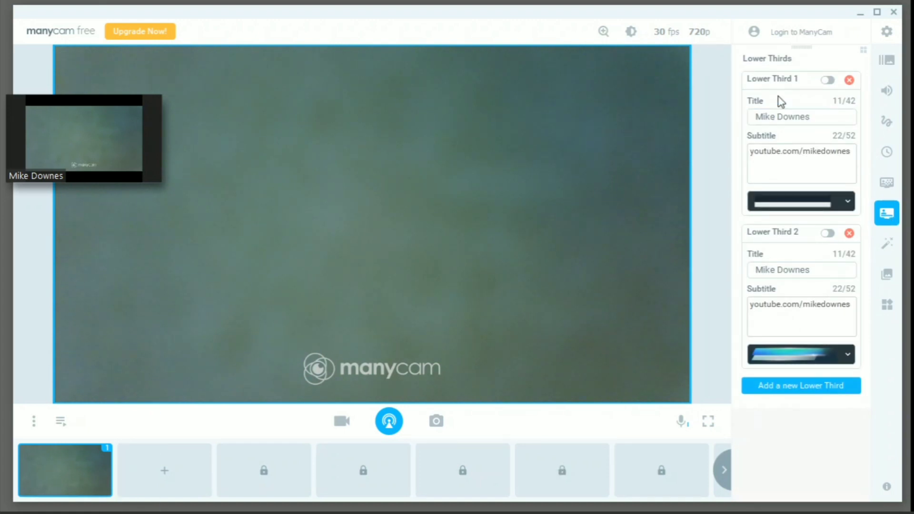
left_click_drag(811, 112, 732, 104)
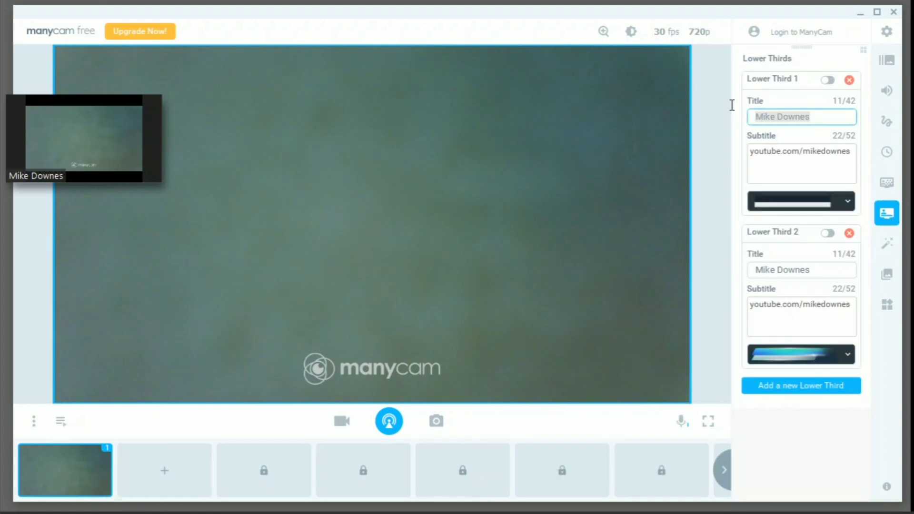
left_click(765, 165)
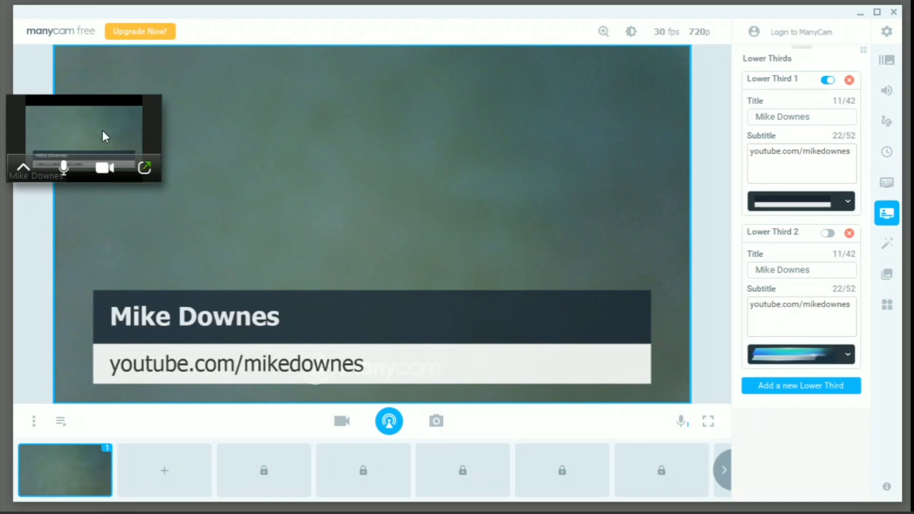
left_click_drag(102, 139, 67, 95)
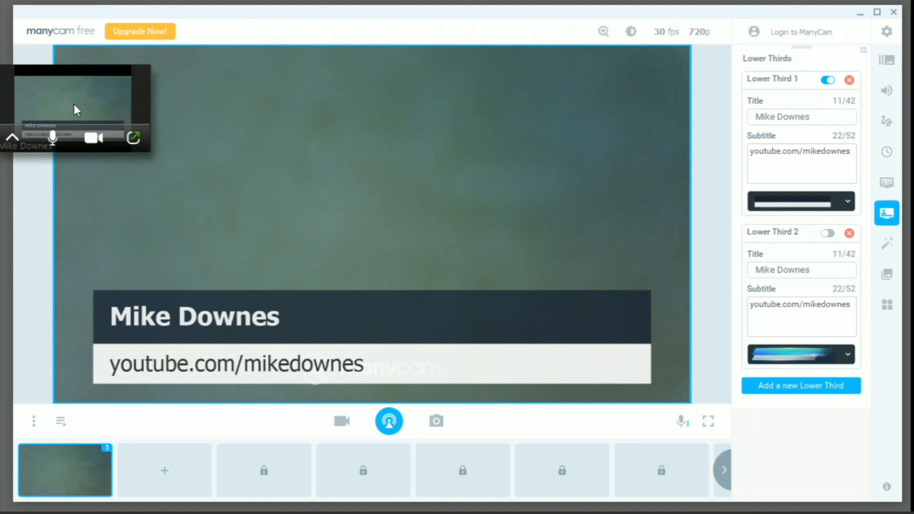
left_click(830, 81)
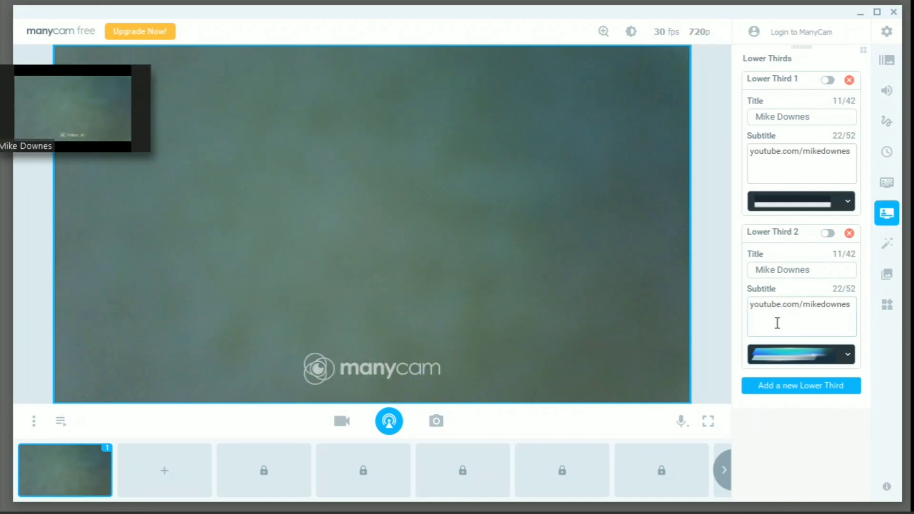
Turn on Lower Third 2 over the live video and check it by repositioning the floating meeting thumbnail.
left_click(829, 233)
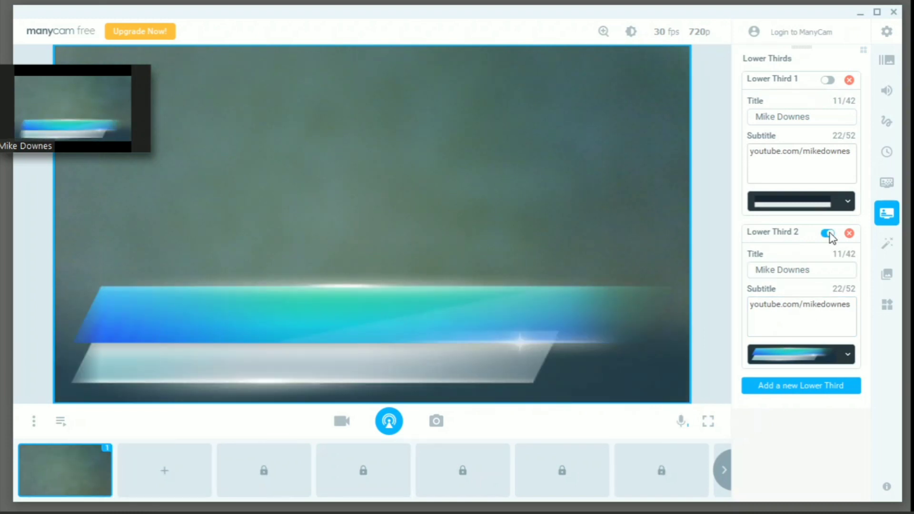
mouse_move(53, 104)
left_click_drag(53, 104, 374, 161)
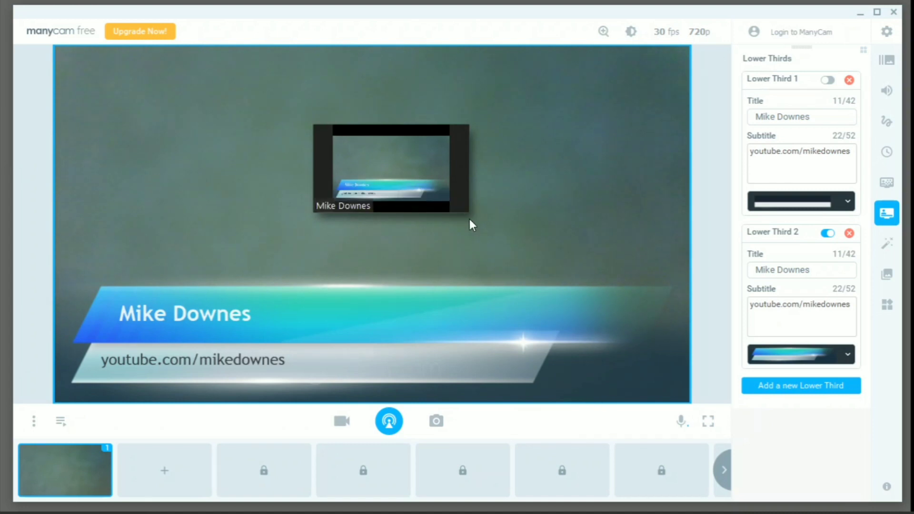
left_click_drag(398, 164, 61, 91)
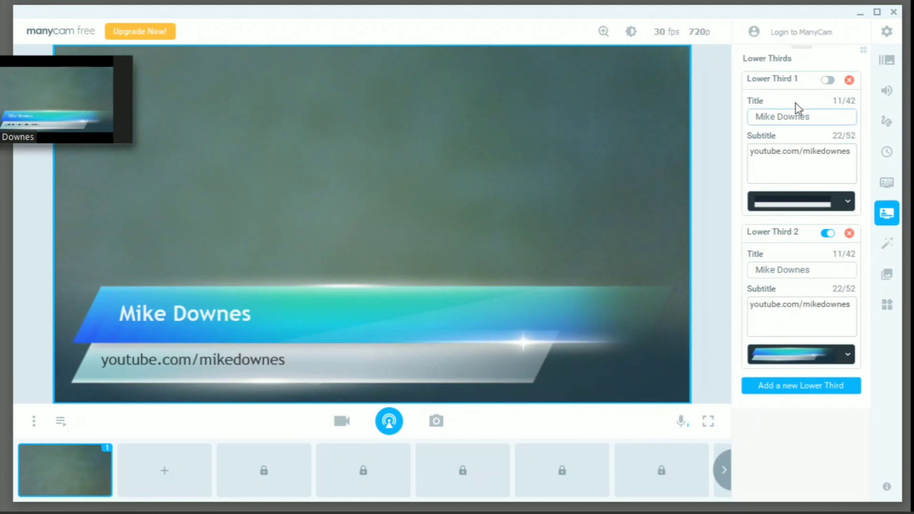
left_click(822, 119)
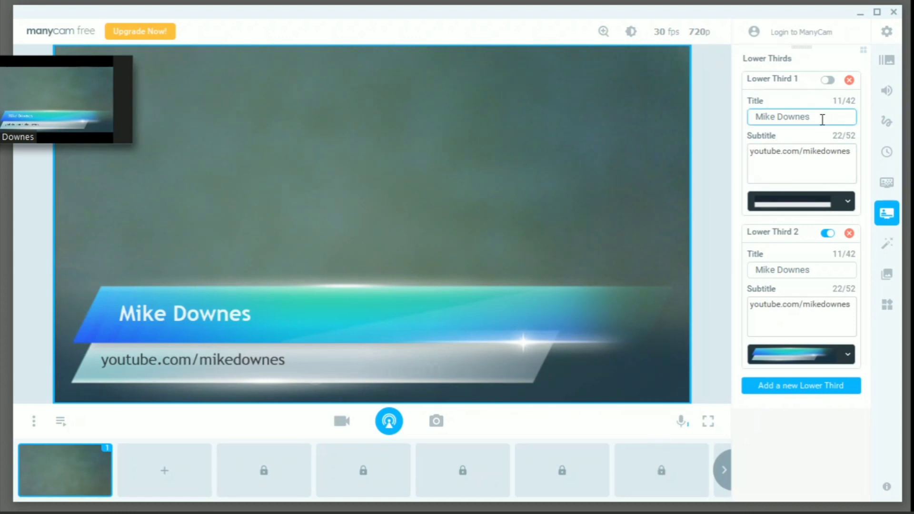
Remove the Matrix effect from the selected effects and reapply it to the video from the Distortions category.
left_click(889, 244)
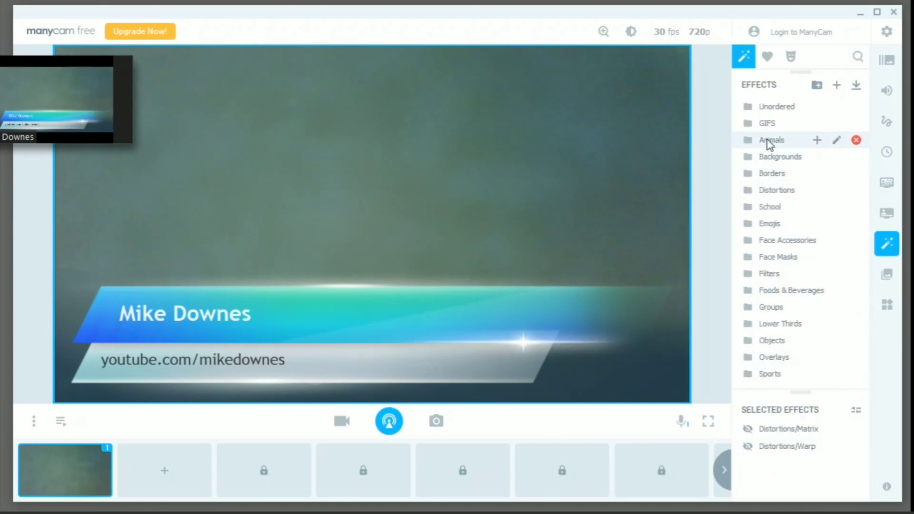
left_click(772, 191)
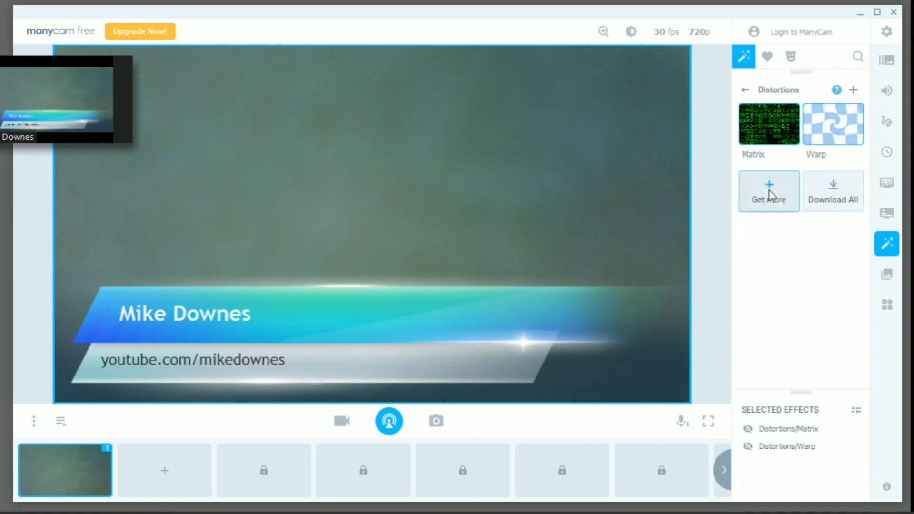
left_click(766, 133)
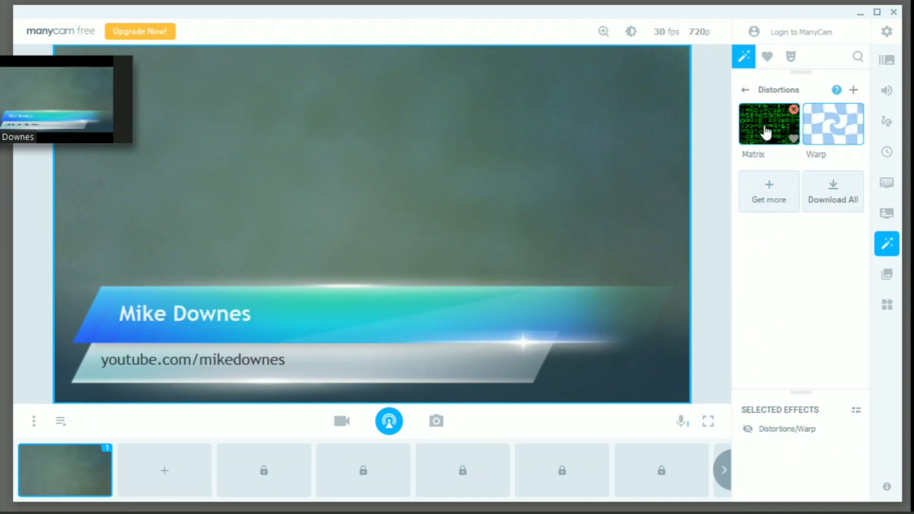
left_click(766, 133)
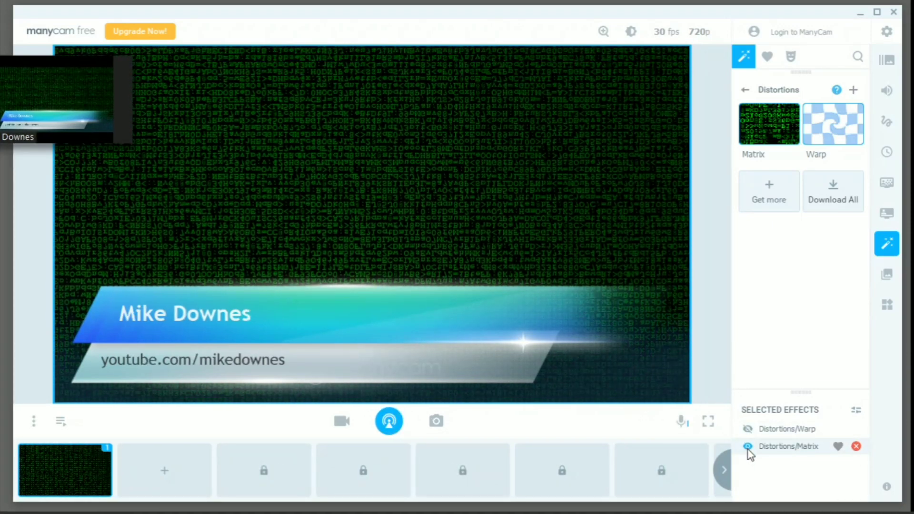
Toggle the visibility of the selected Matrix and Warp effects to compare them, leaving both hidden.
left_click(749, 448)
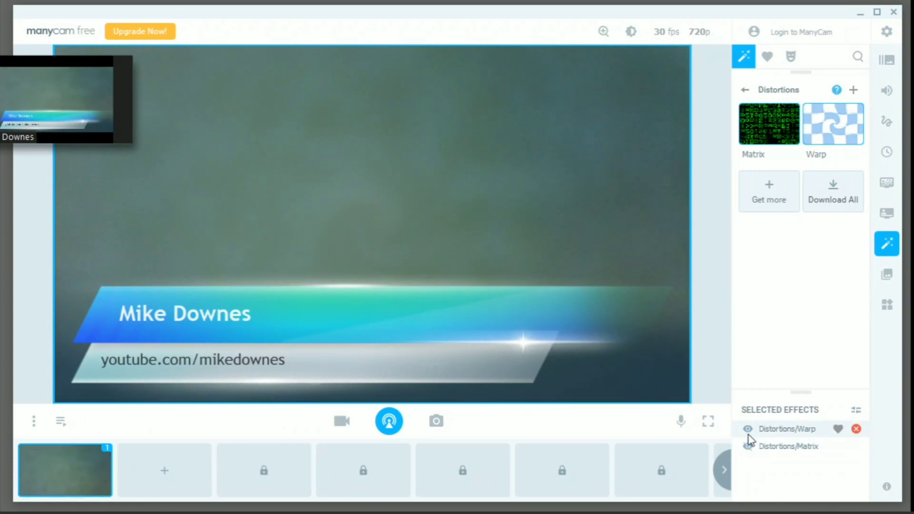
left_click(748, 447)
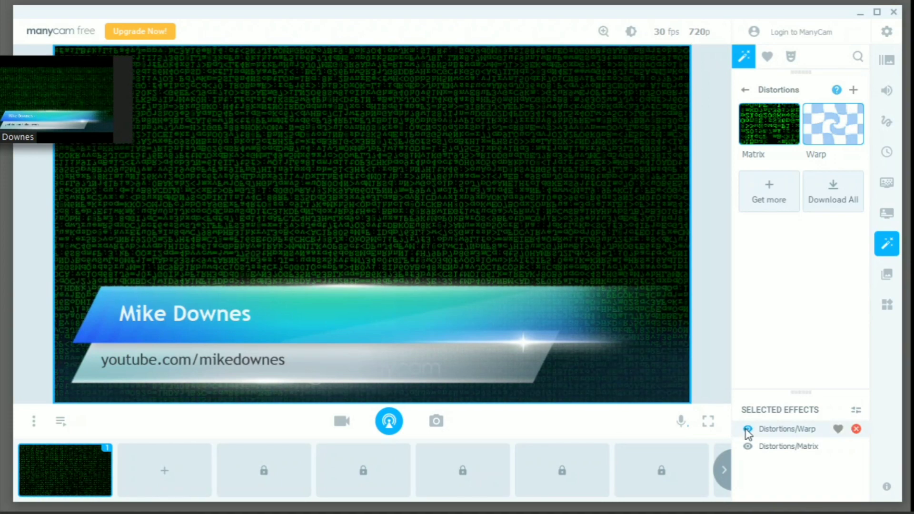
left_click(748, 447)
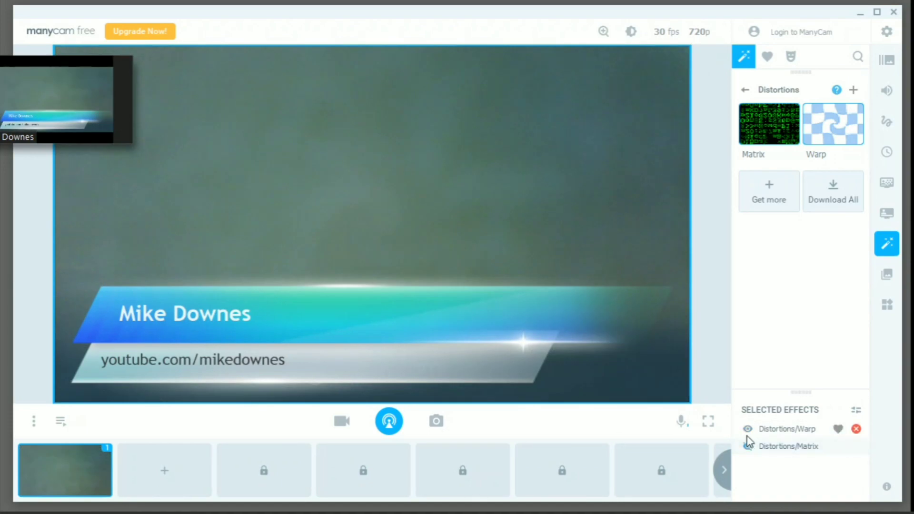
mouse_move(849, 114)
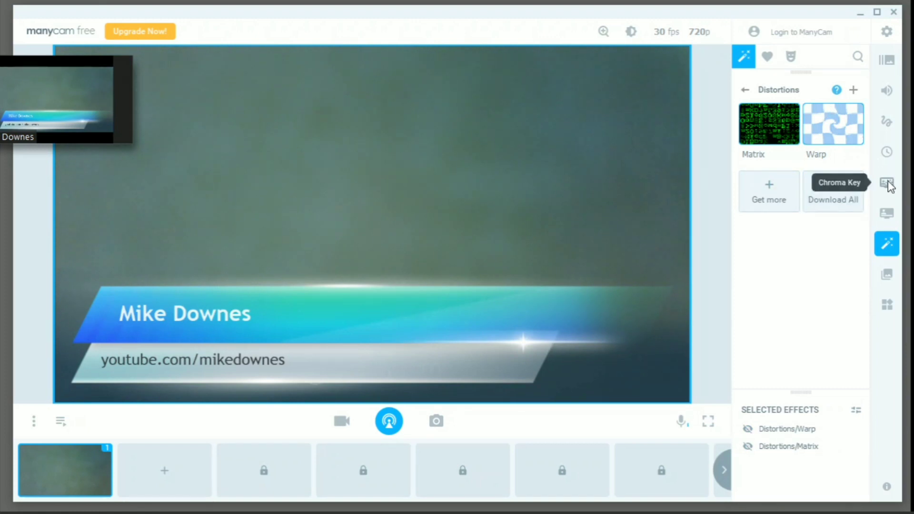
Turn off Lower Third 2 to remove its banner from the video.
left_click(886, 210)
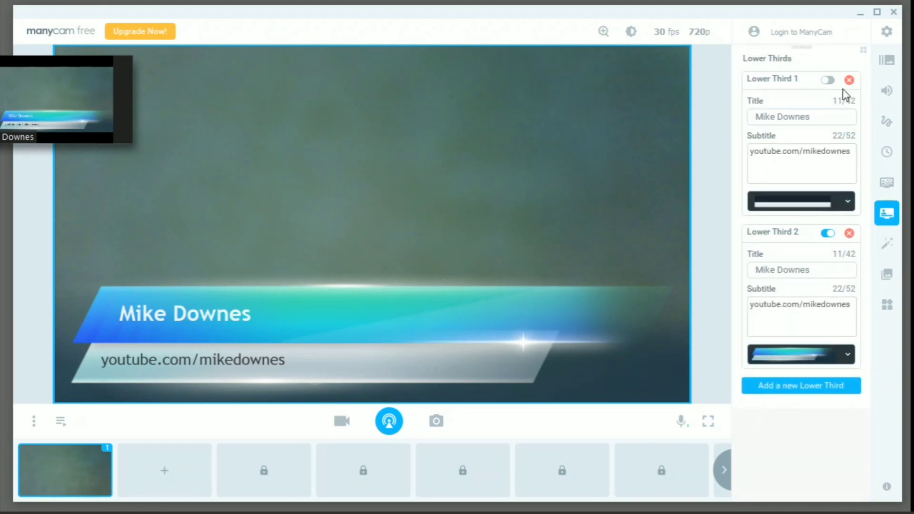
left_click(828, 233)
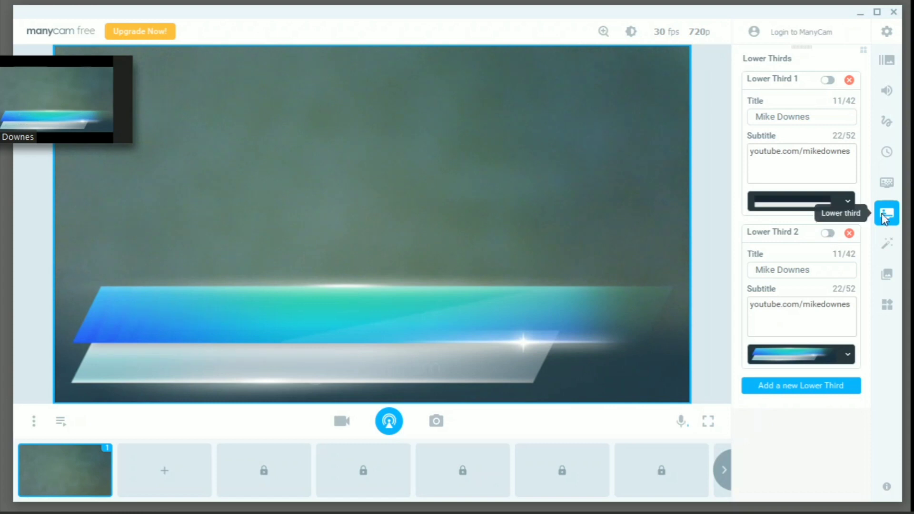
Turn on the text overlay reading "this is scrolling text" over the live video.
left_click(887, 124)
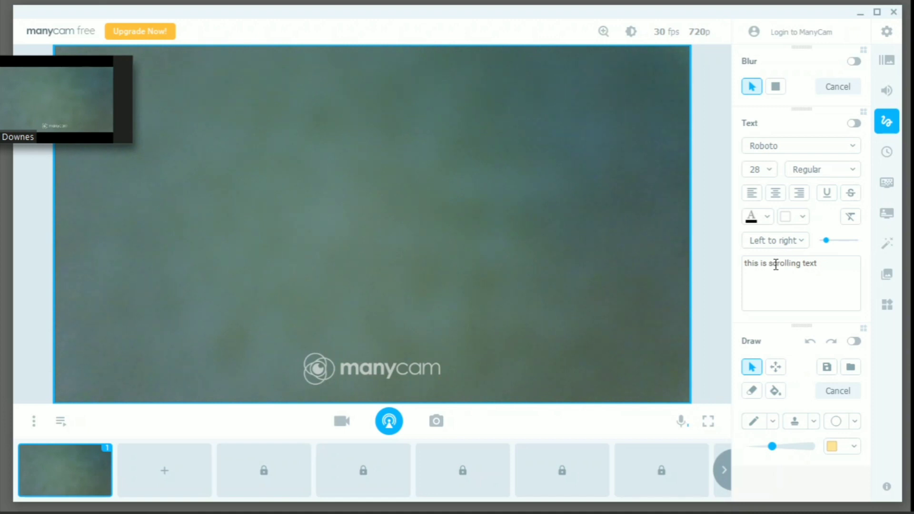
left_click_drag(845, 264, 712, 256)
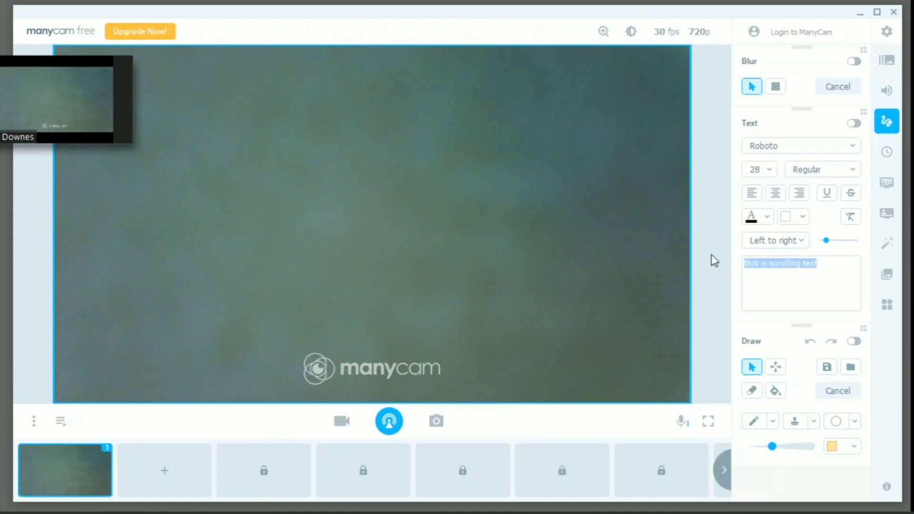
left_click(788, 279)
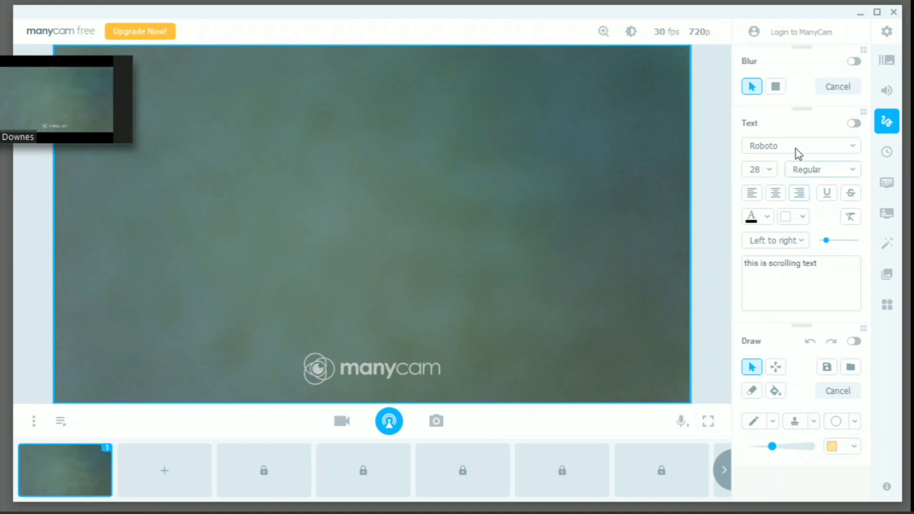
left_click(854, 123)
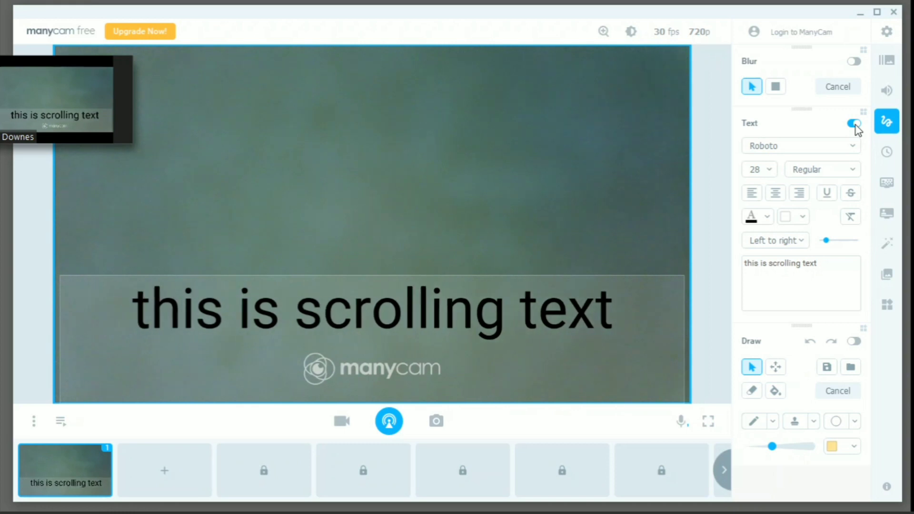
Set the text overlay's scrolling direction to Top to bottom, and turn the overlay off.
left_click(771, 242)
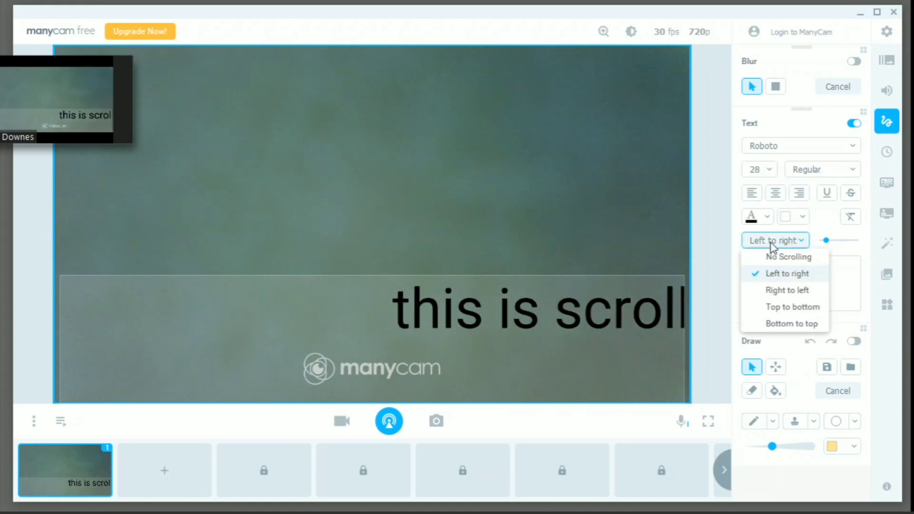
left_click(787, 307)
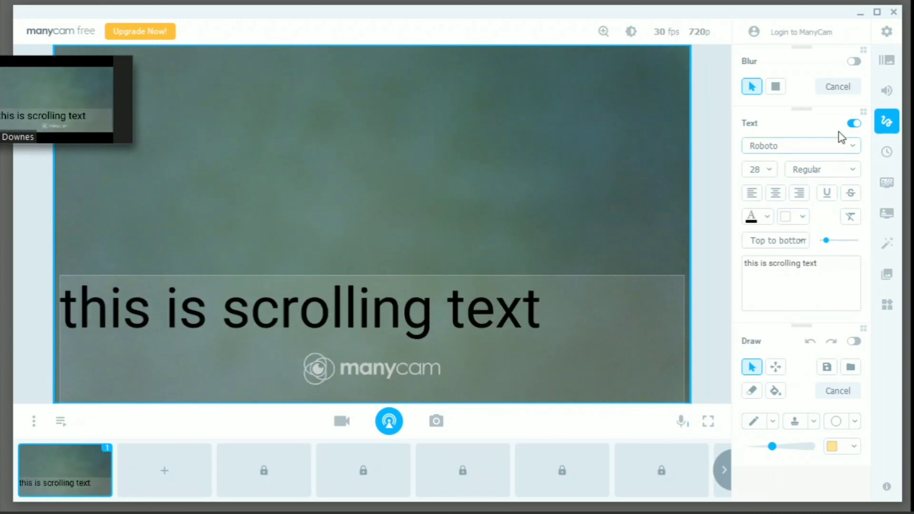
left_click(854, 124)
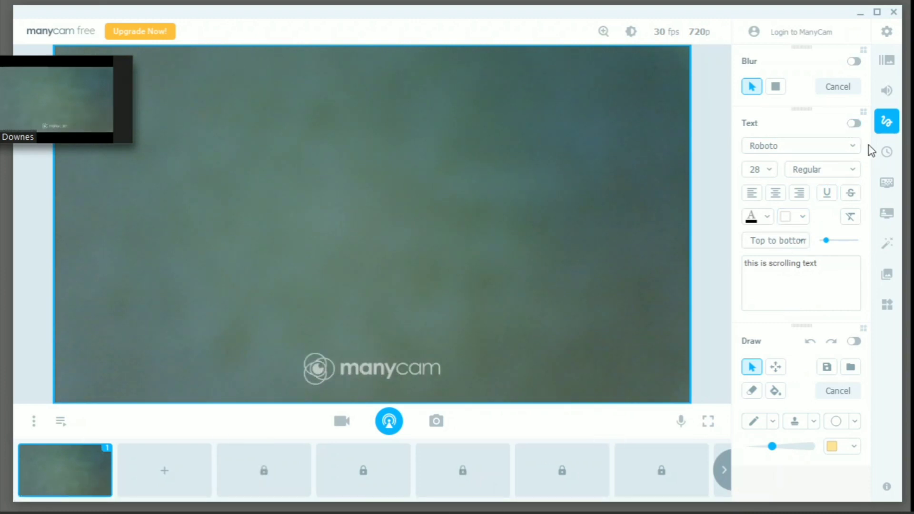
Turn on the Timer overlay over the live video and set its color to black (#000000).
left_click(886, 152)
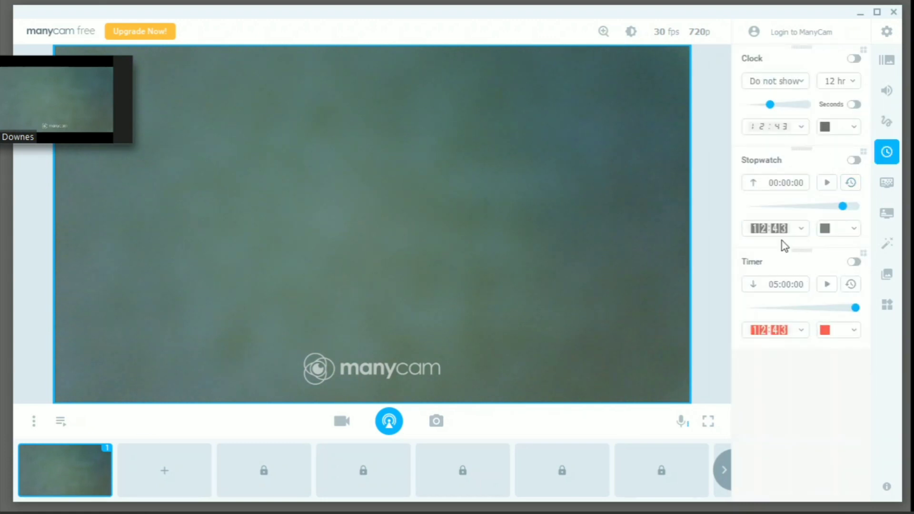
left_click(853, 59)
left_click(855, 263)
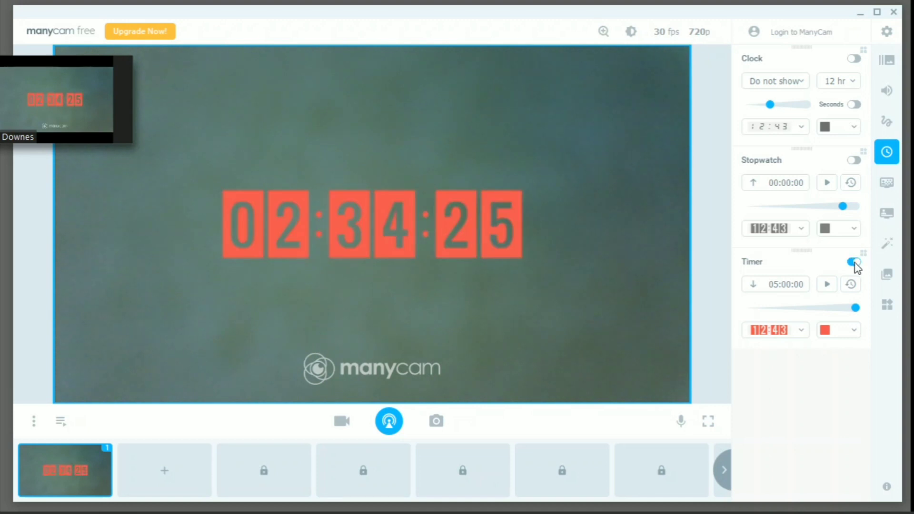
left_click_drag(855, 308, 882, 322)
left_click(828, 333)
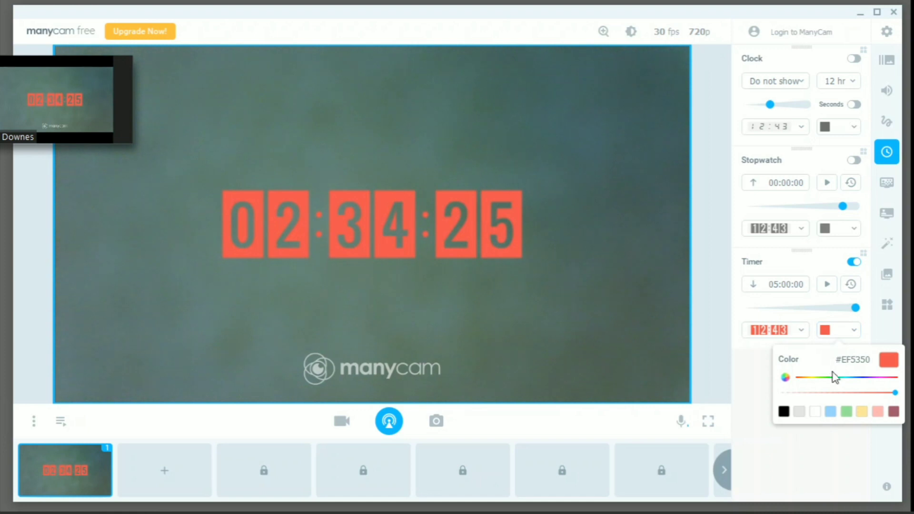
left_click(784, 411)
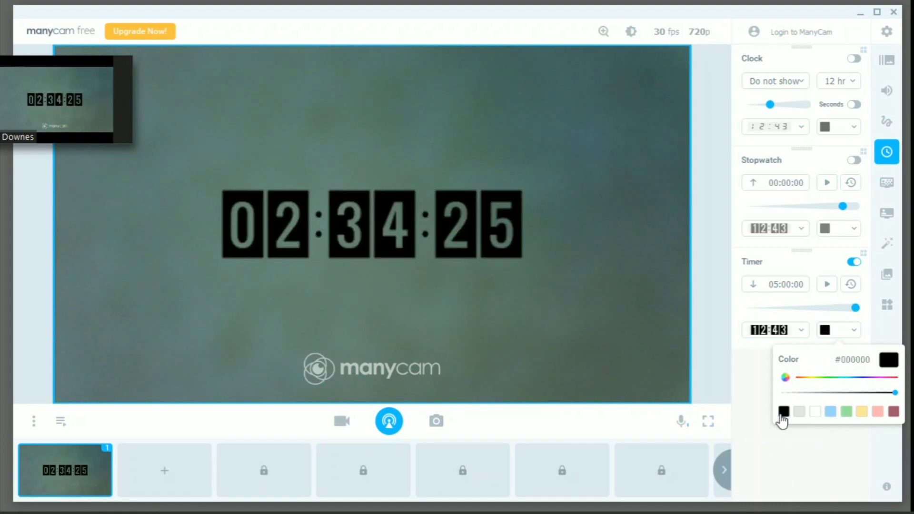
Turn off the Timer overlay and minimize the ManyCam window.
left_click(855, 263)
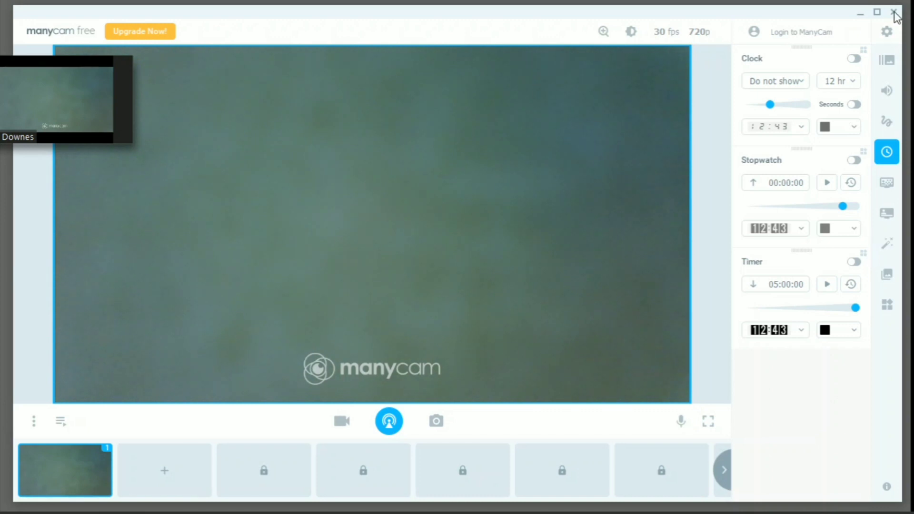
left_click(860, 13)
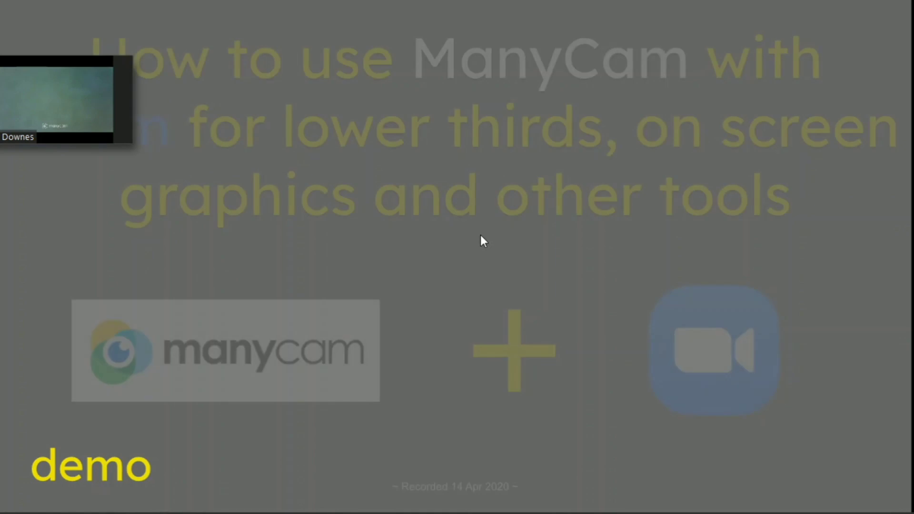